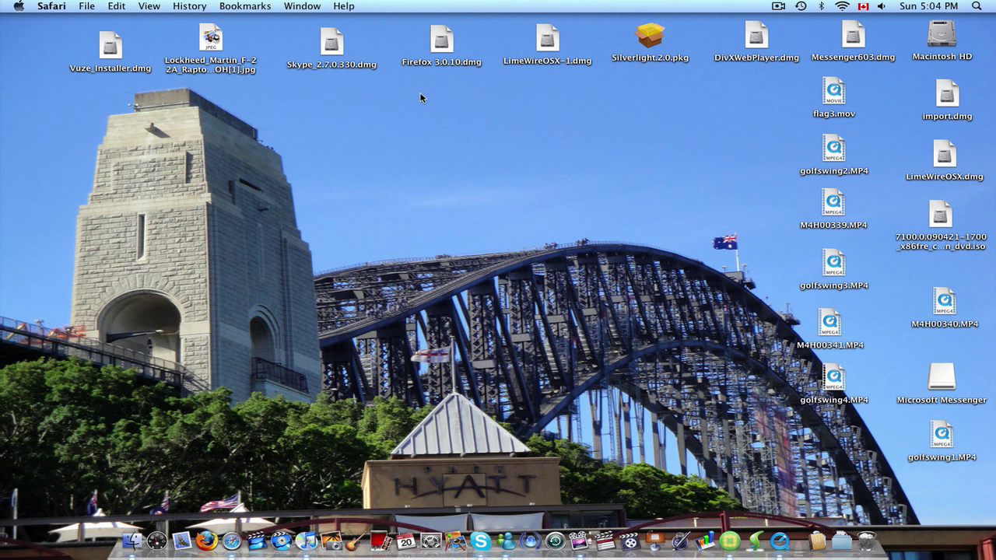
# Launch Photo Booth and drag recorded movie 10 onto the desktop as Movie 10.mov.
pyautogui.click(379, 537)
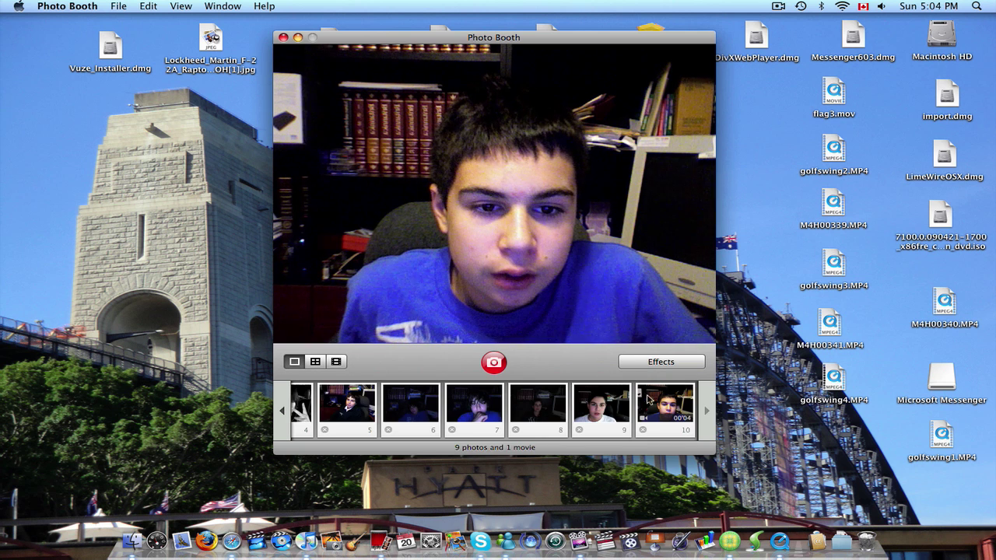
pyautogui.press('Left')
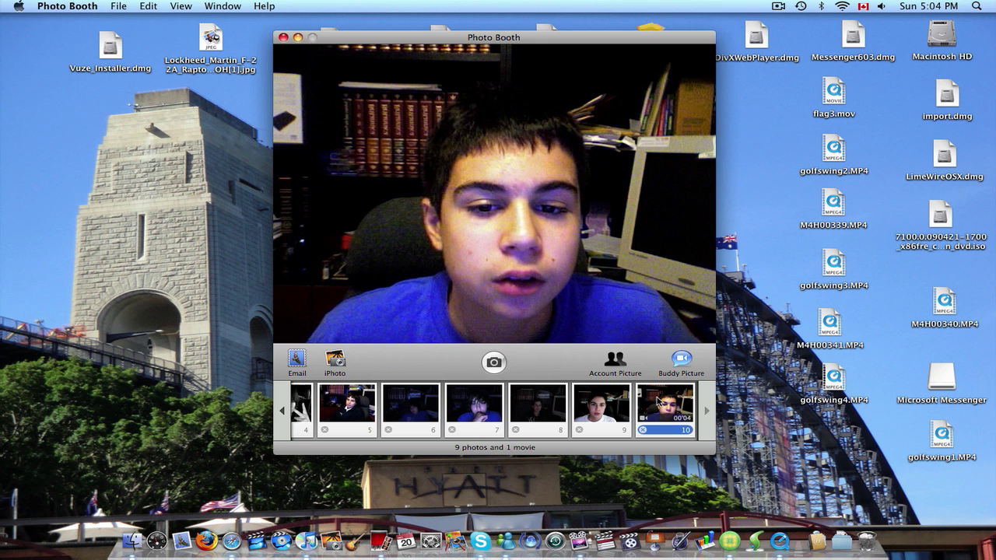
pyautogui.moveTo(656, 404); pyautogui.dragTo(630, 487)
# Quit Photo Booth, start iMovie HD without viewing the trash, and shift the intro 2 window left.
pyautogui.click(284, 38)
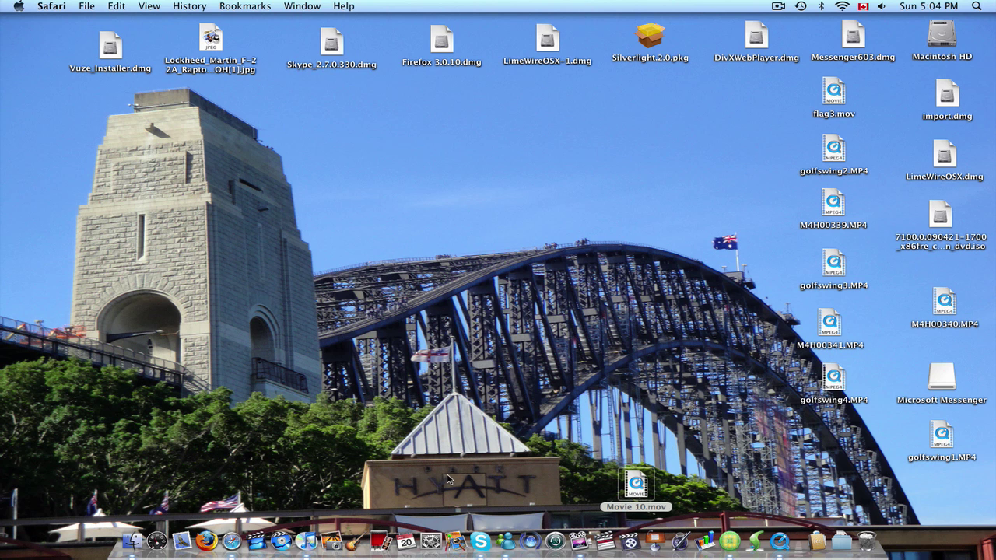
pyautogui.click(260, 534)
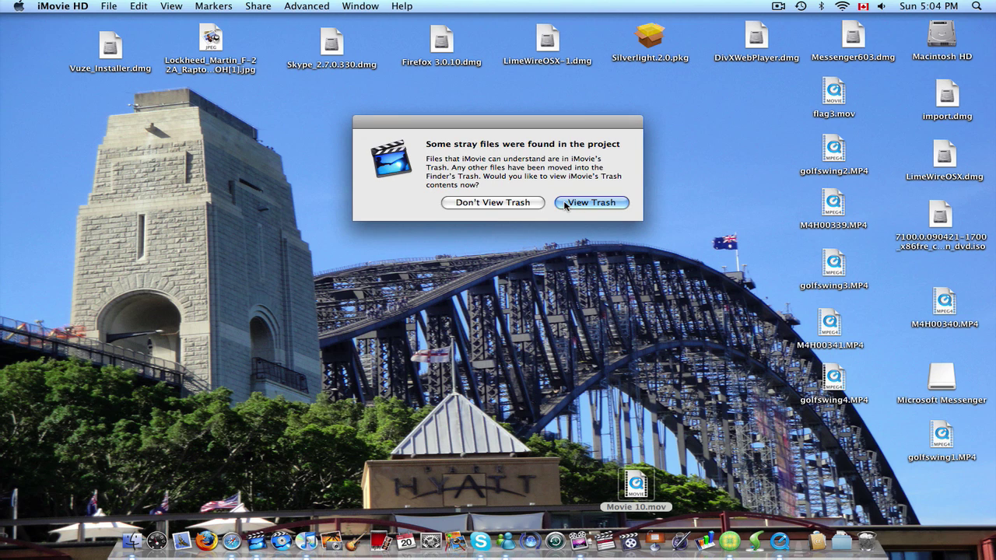
pyautogui.click(532, 204)
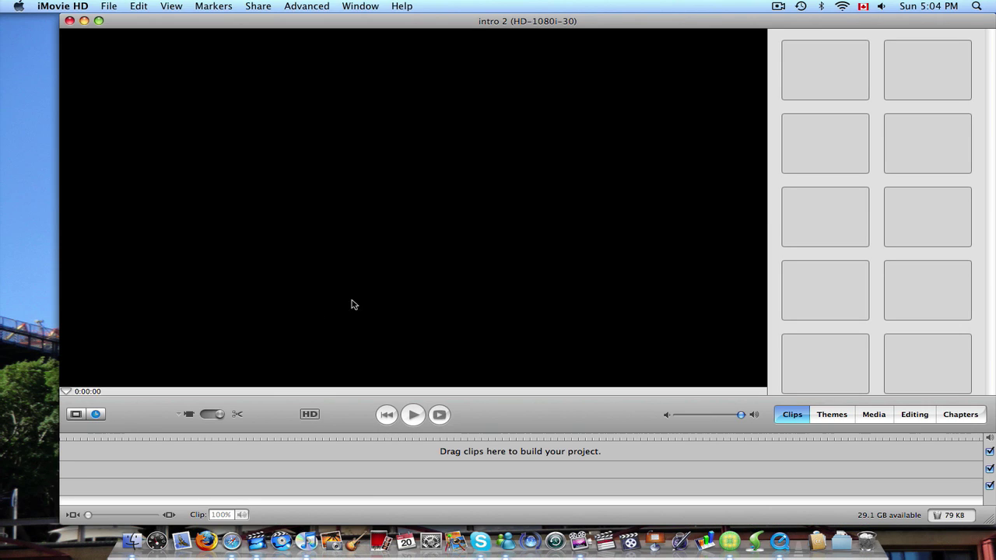
pyautogui.moveTo(269, 25); pyautogui.dragTo(204, 14)
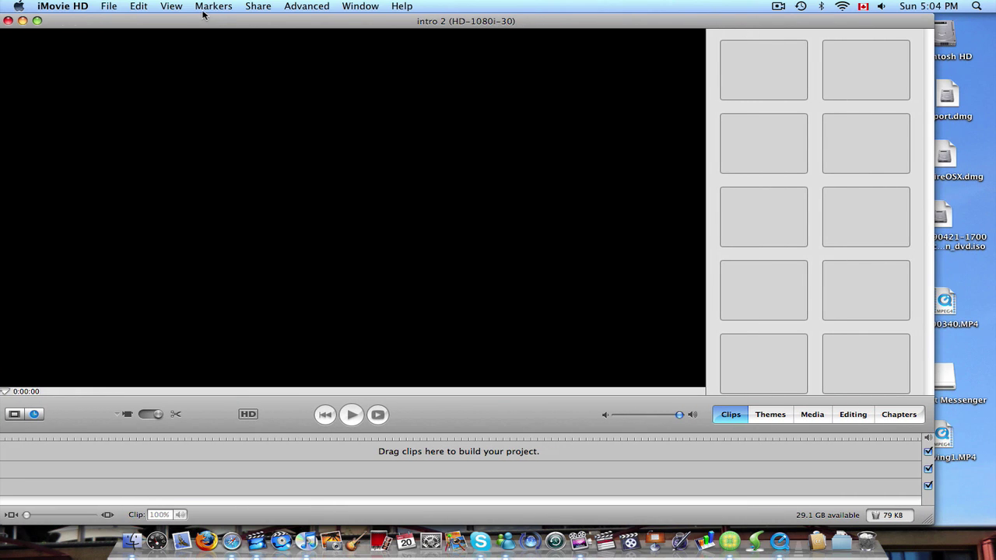
# Create a new DV-format project named 'test' stored on the Desktop.
pyautogui.click(109, 5)
pyautogui.click(113, 20)
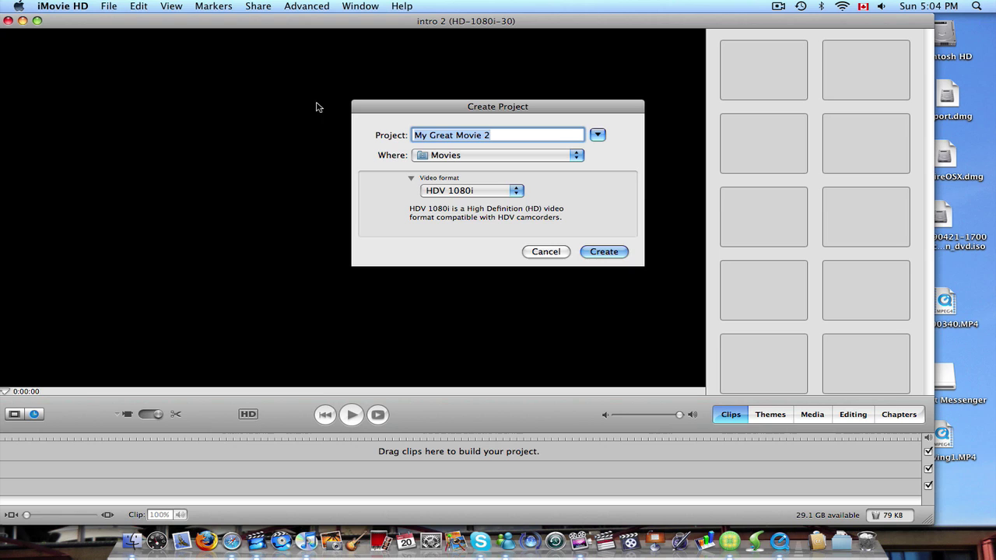
pyautogui.click(457, 192)
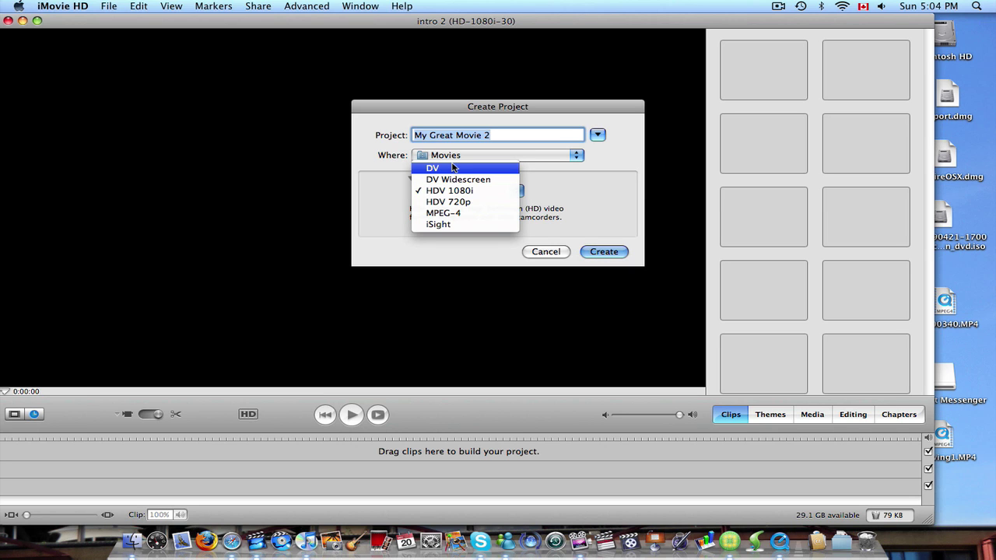
pyautogui.click(454, 167)
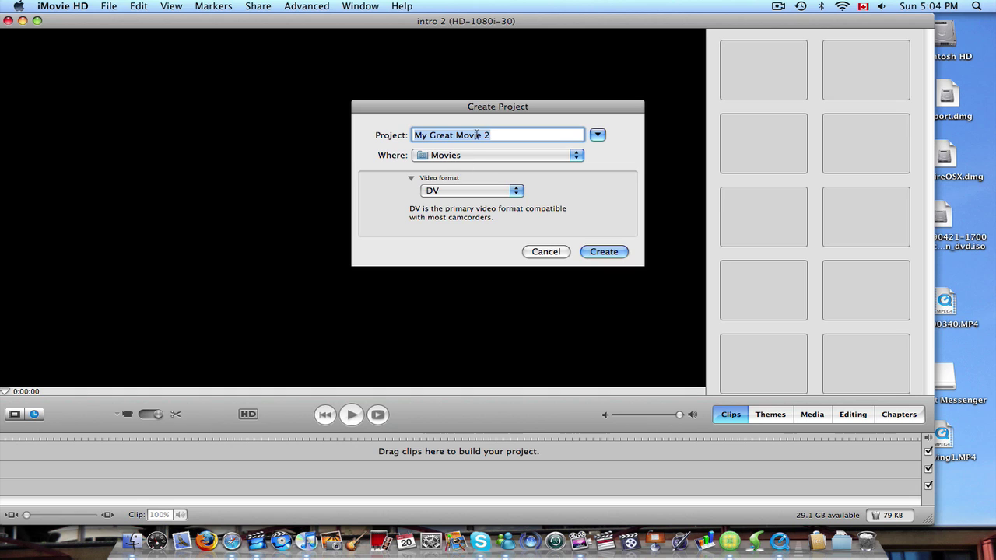
pyautogui.moveTo(506, 134); pyautogui.dragTo(382, 136)
pyautogui.write('test')
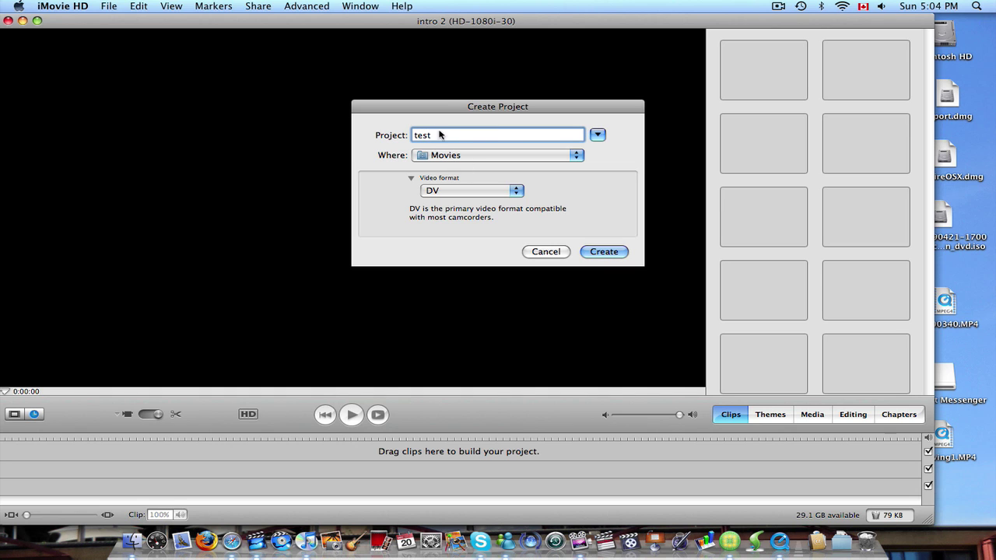
pyautogui.click(444, 156)
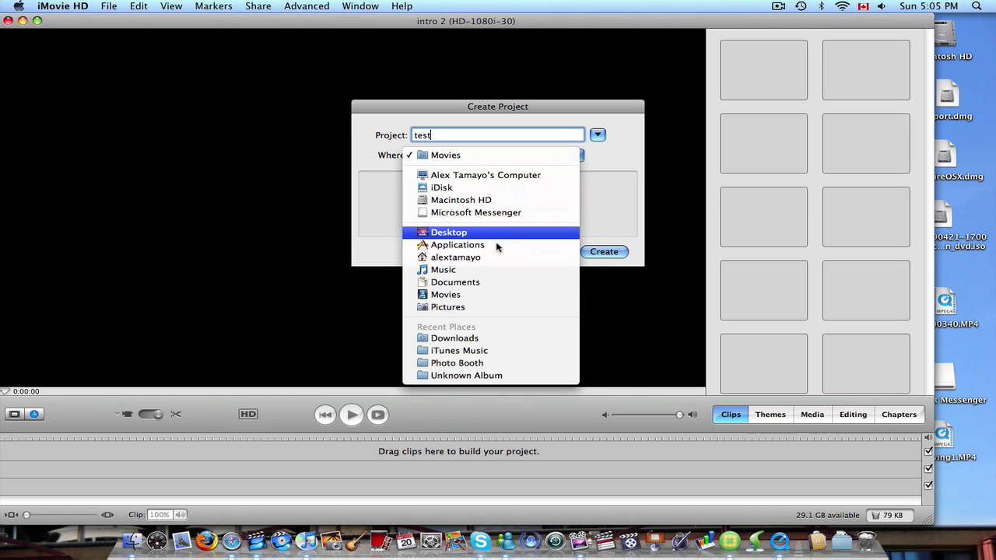
pyautogui.click(497, 236)
pyautogui.click(597, 254)
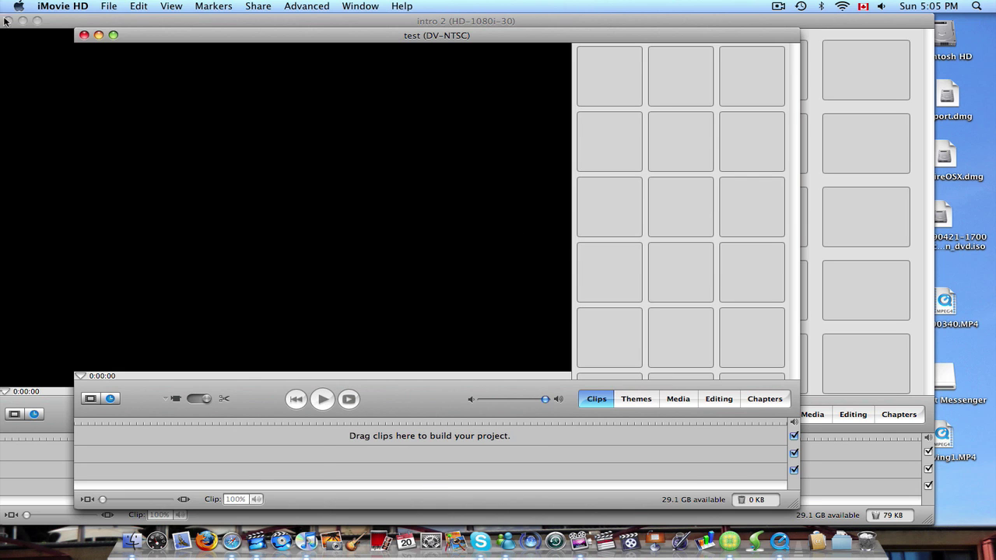
pyautogui.click(4, 21)
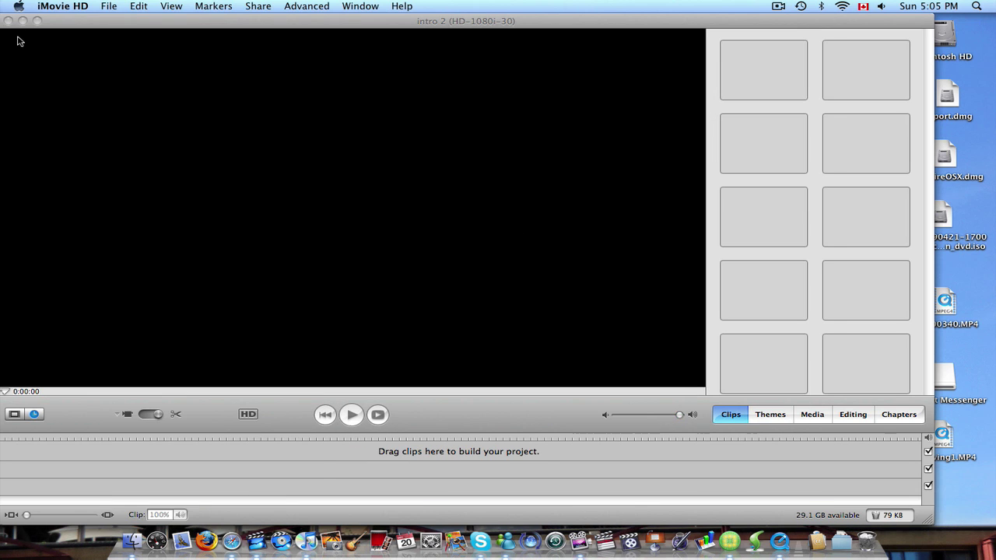
# Close the intro 2 window and drag Movie 10.mov from the desktop into the test timeline.
pyautogui.click(8, 21)
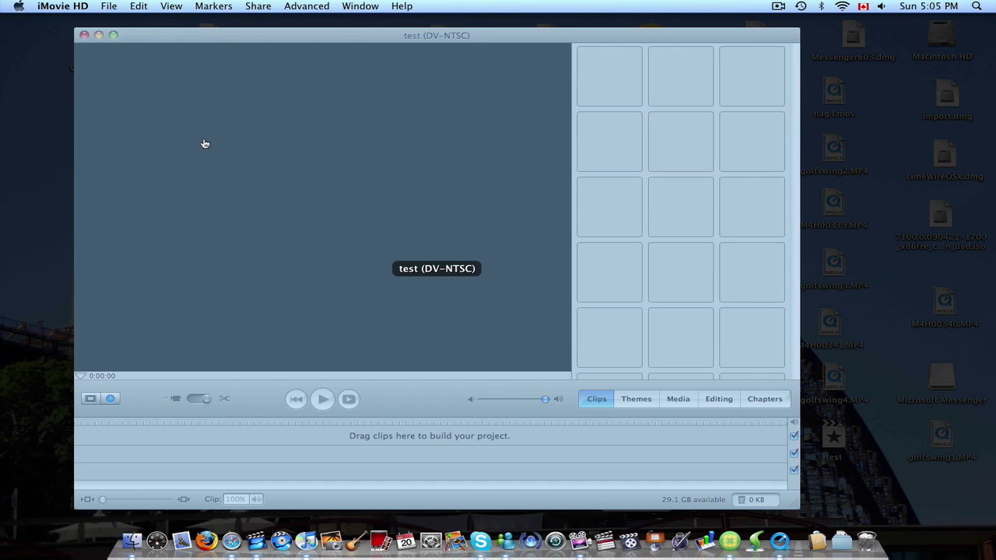
pyautogui.click(205, 144)
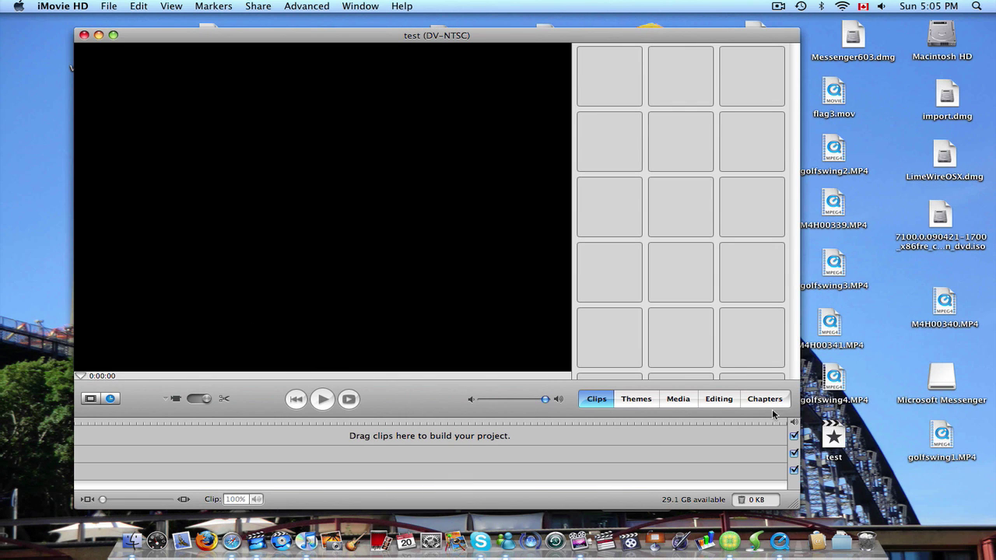
pyautogui.moveTo(608, 33); pyautogui.dragTo(528, 21)
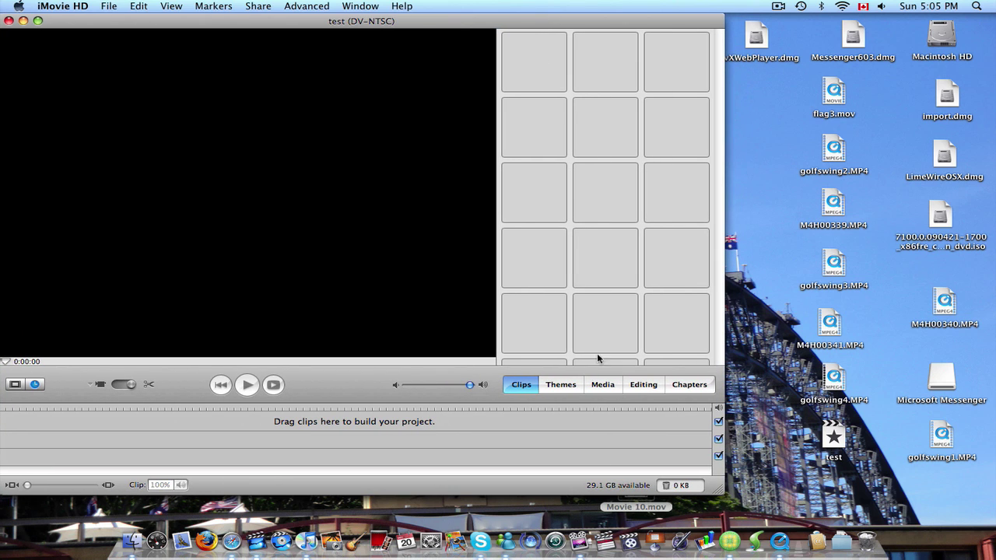
pyautogui.moveTo(636, 510); pyautogui.dragTo(360, 421)
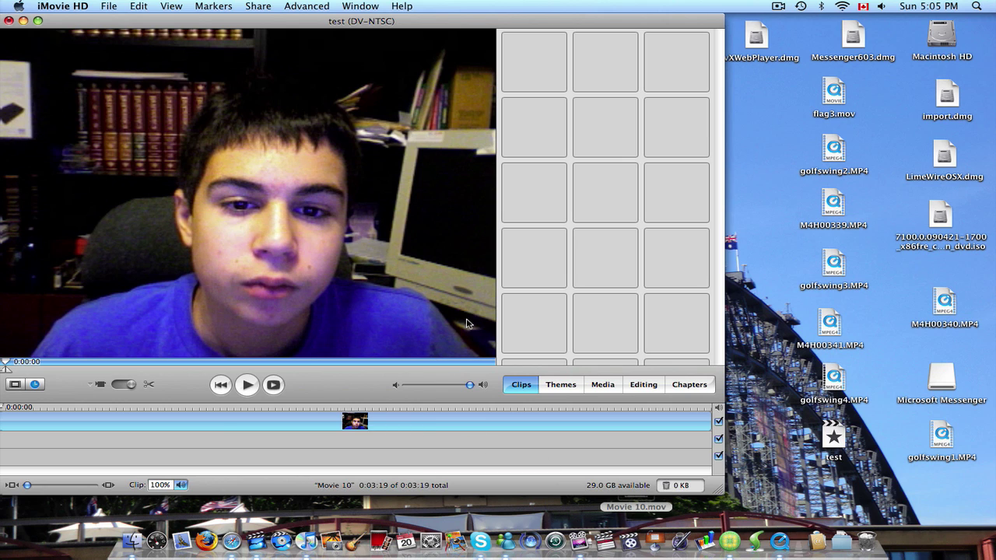
pyautogui.moveTo(637, 508); pyautogui.dragTo(864, 549)
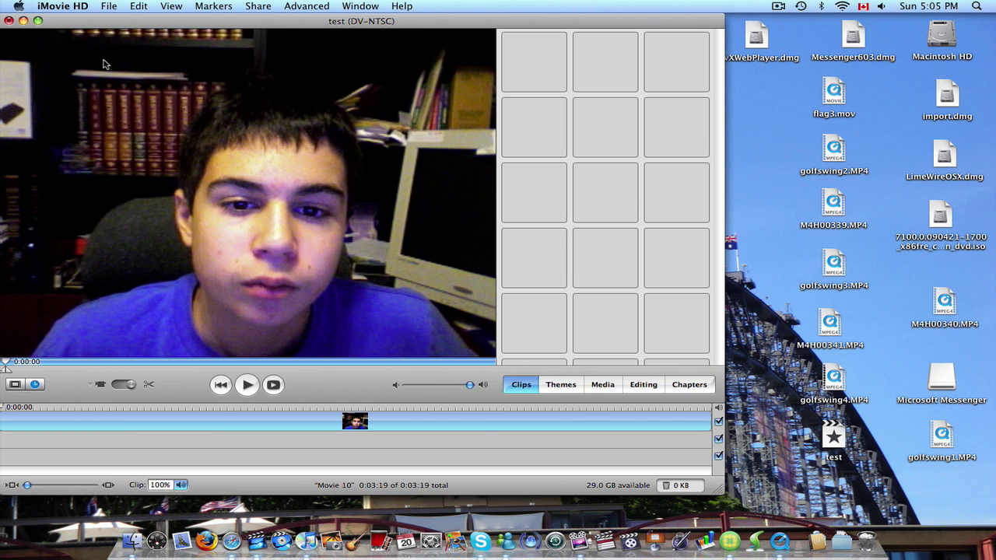
# Export the project to QuickTime with 'Expert Settings' compression and continue to the save dialog.
pyautogui.click(109, 8)
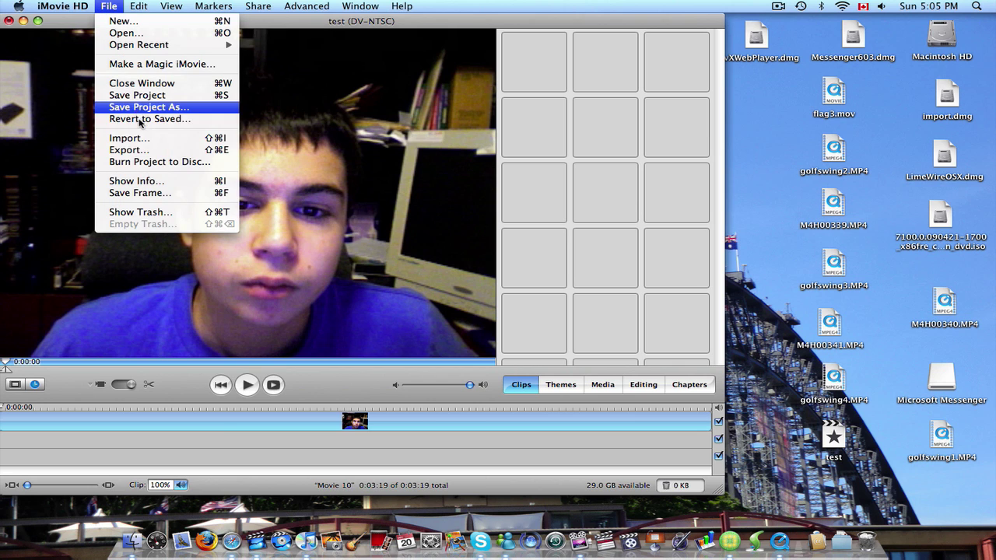
pyautogui.click(136, 150)
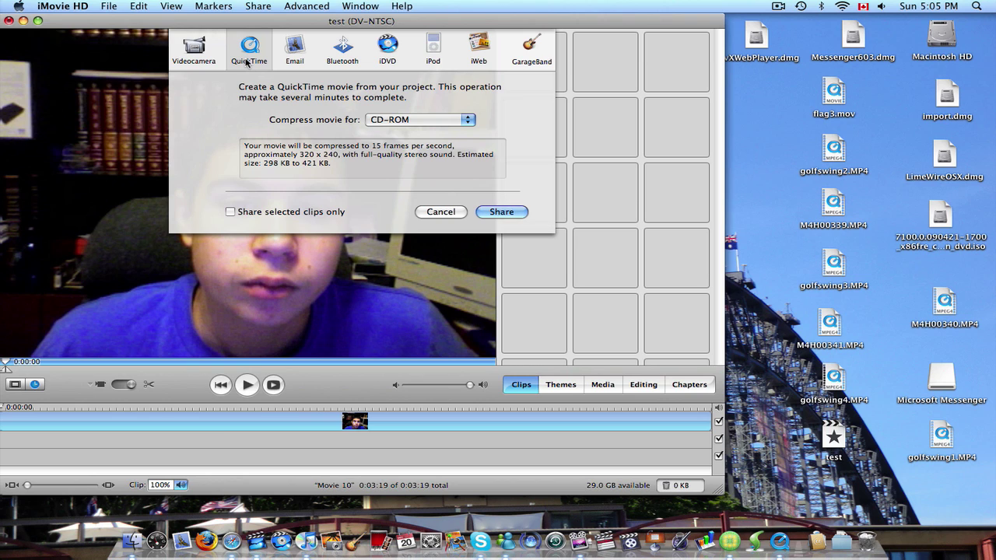
pyautogui.click(393, 123)
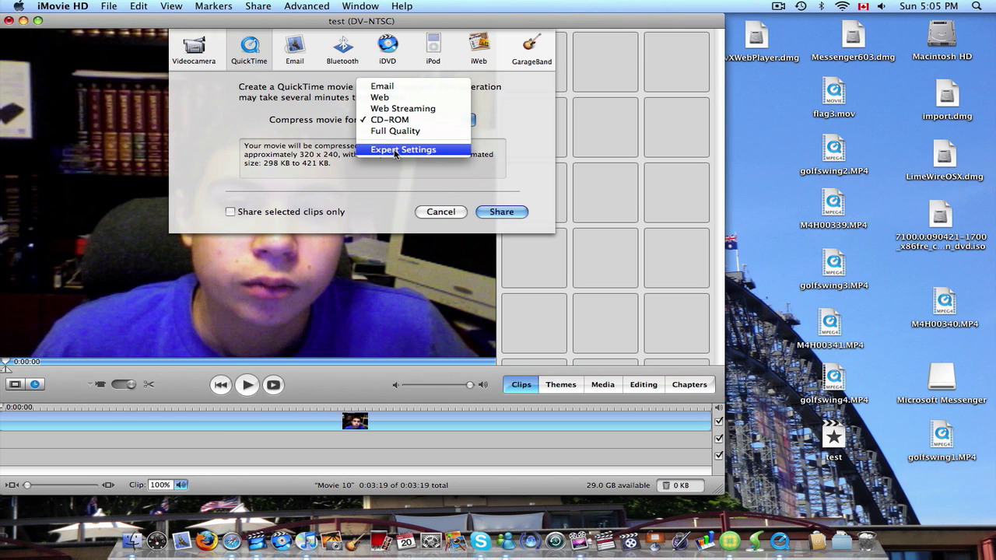
pyautogui.click(397, 150)
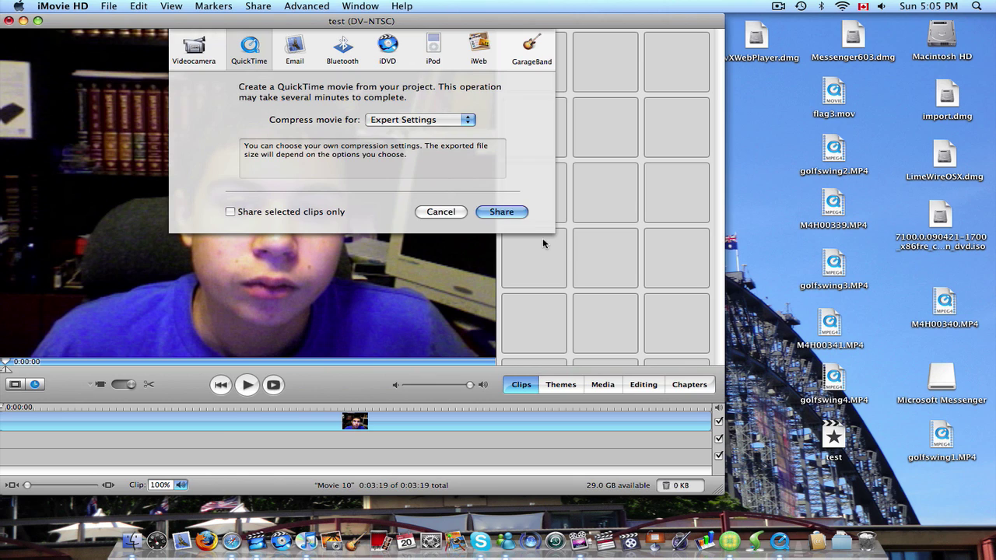
pyautogui.click(516, 210)
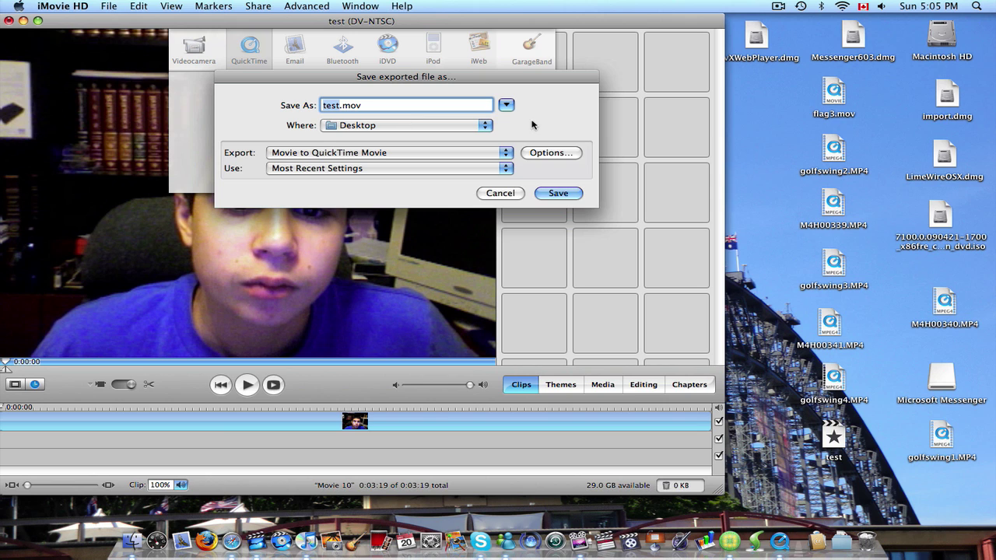
# Set the movie's video compression to H.264 at Best quality.
pyautogui.click(534, 154)
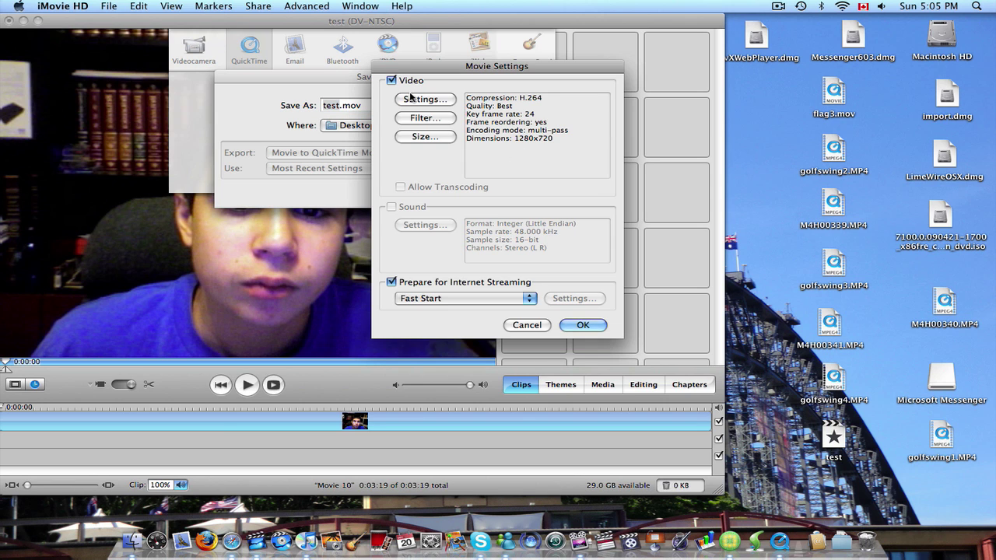
pyautogui.click(410, 97)
pyautogui.click(473, 72)
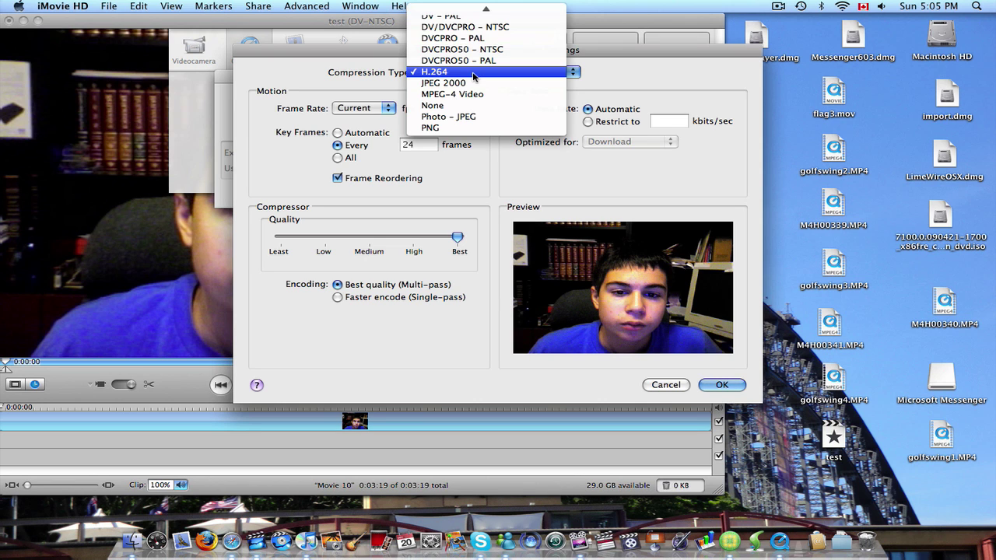
pyautogui.click(472, 71)
pyautogui.click(412, 237)
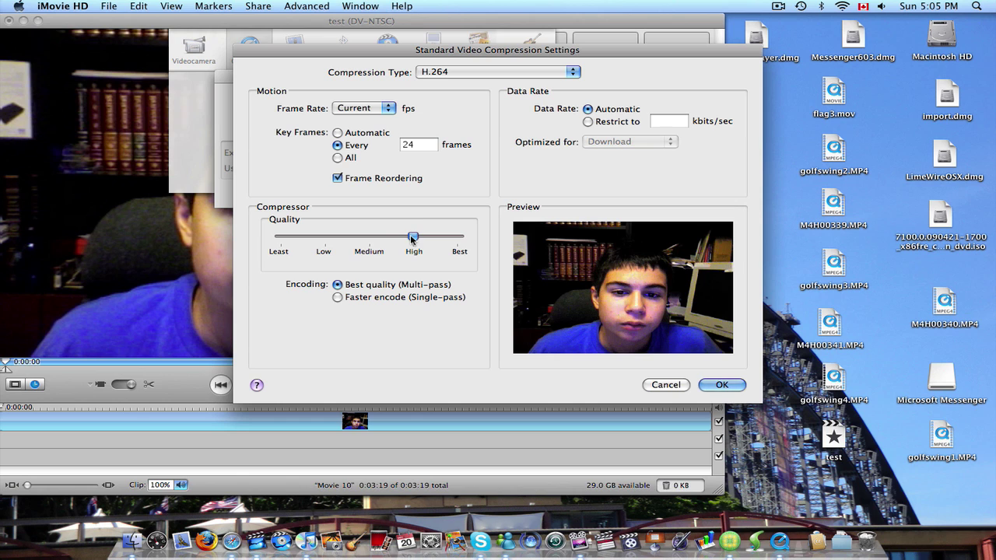
pyautogui.moveTo(412, 237); pyautogui.dragTo(459, 237)
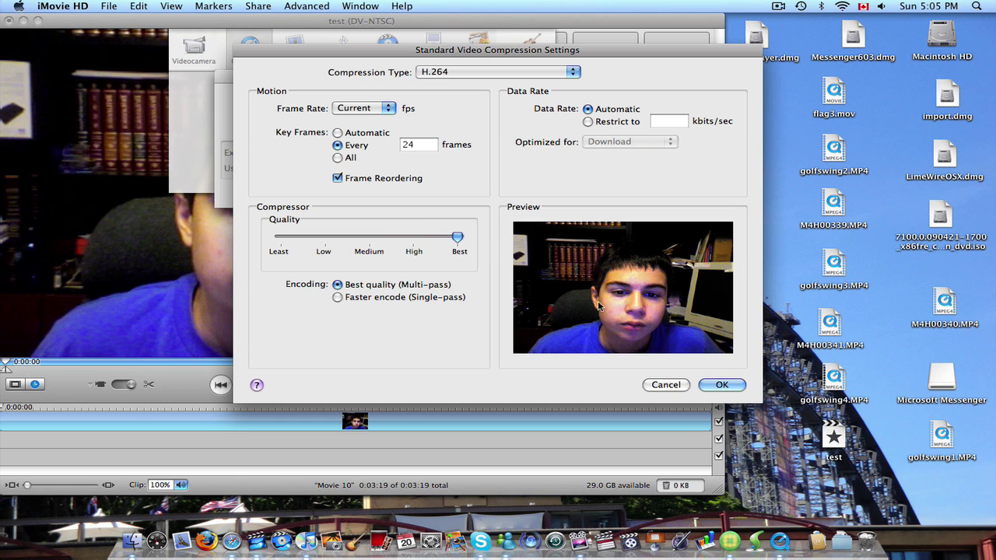
pyautogui.click(721, 385)
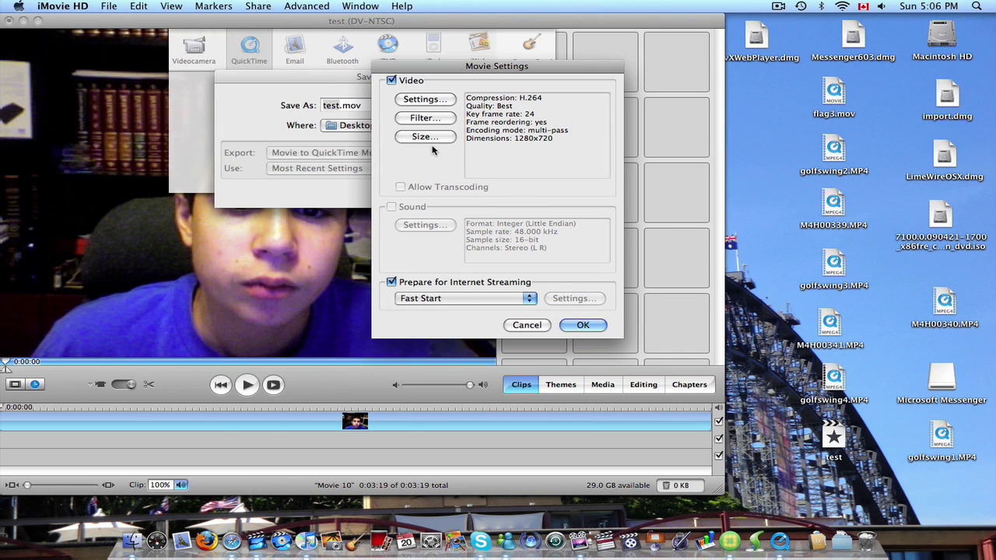
# Set the export size to 1280 x 720 HD and save as test.mov on the Desktop.
pyautogui.click(428, 139)
pyautogui.click(405, 122)
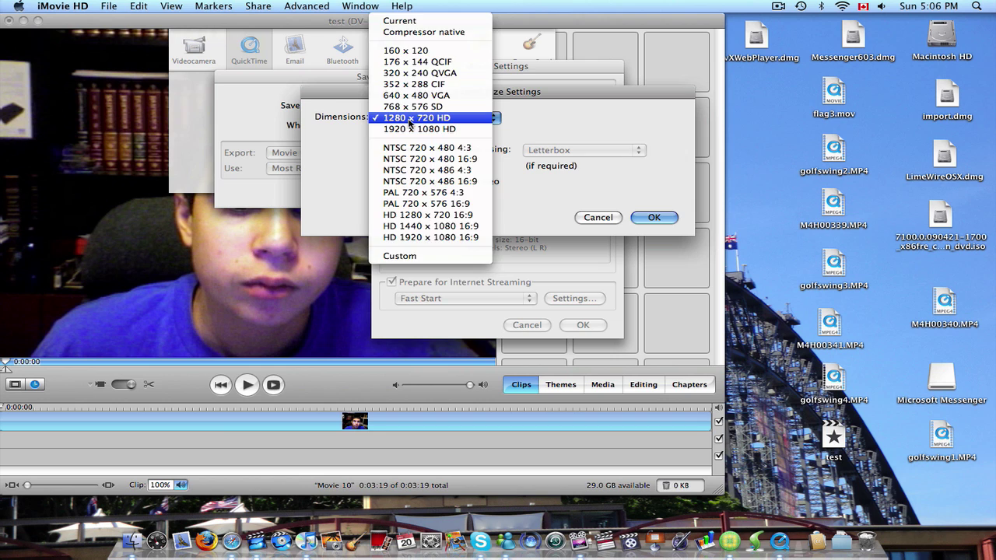
pyautogui.click(410, 122)
pyautogui.click(654, 217)
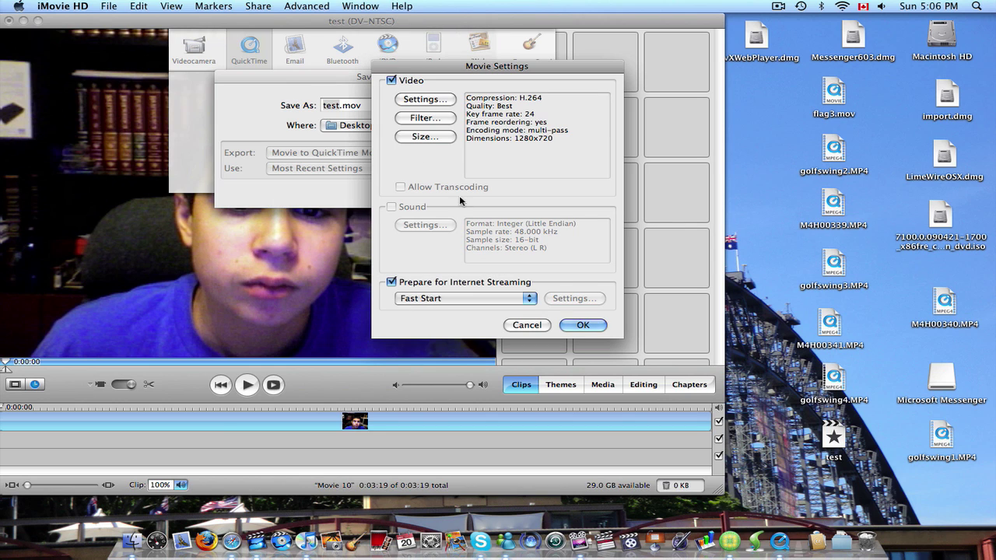
pyautogui.click(576, 326)
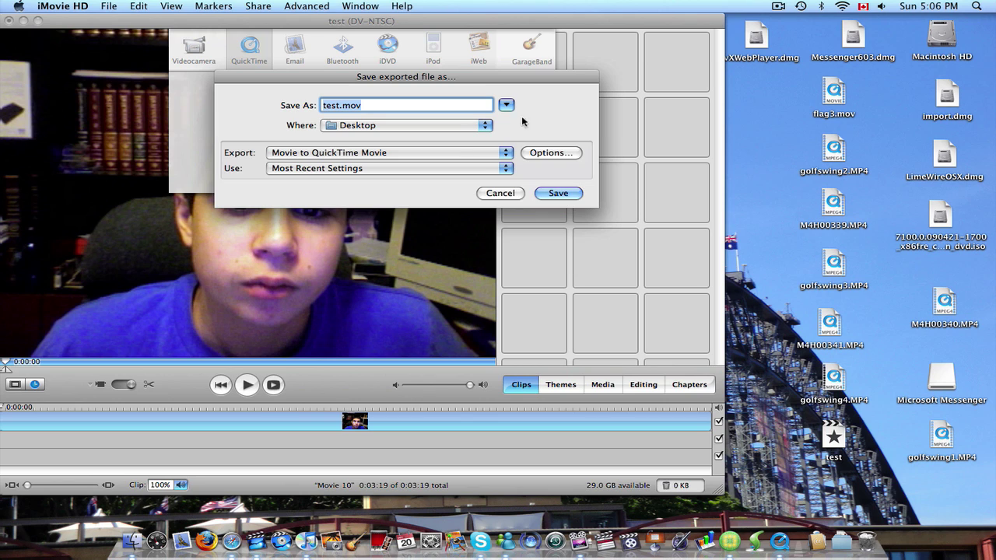
pyautogui.click(547, 193)
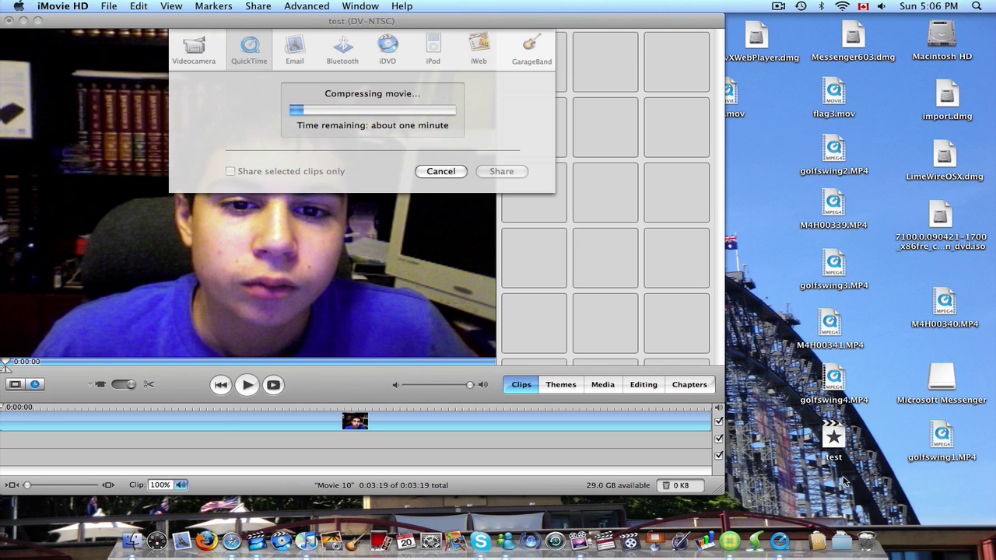
# Move the old test project icon to the Trash and reposition test.mov while compression runs.
pyautogui.click(834, 449)
pyautogui.moveTo(873, 534); pyautogui.dragTo(878, 535)
pyautogui.click(733, 112)
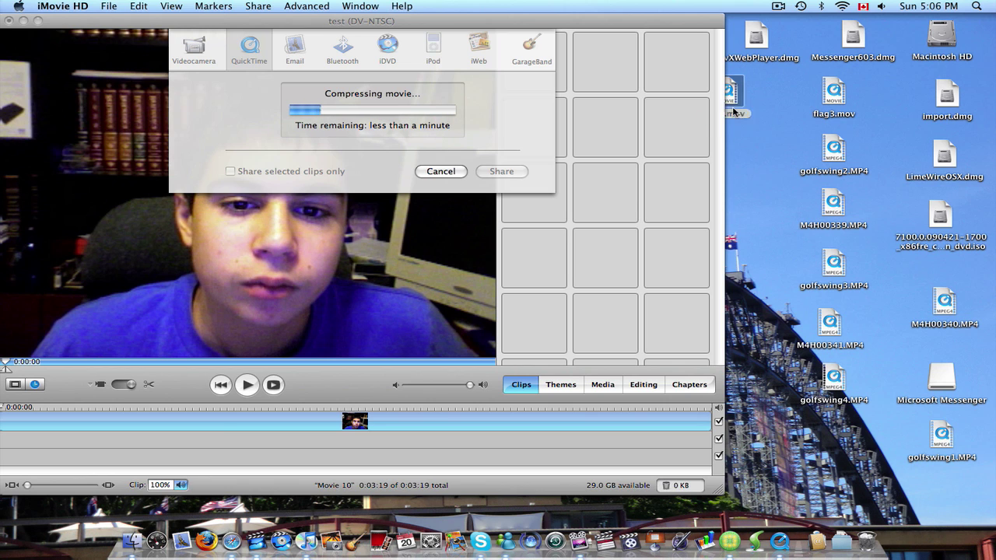
pyautogui.moveTo(756, 119); pyautogui.dragTo(756, 118)
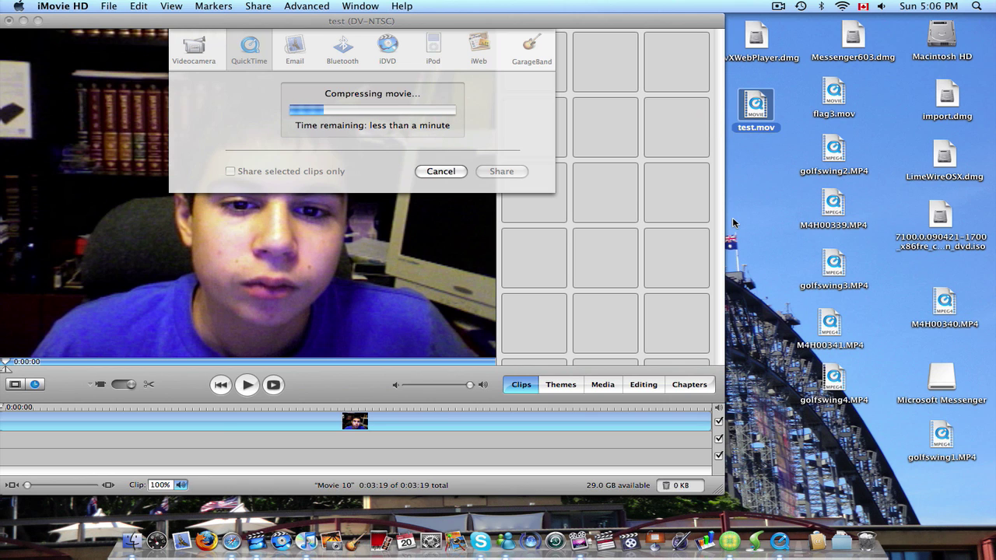
pyautogui.click(492, 143)
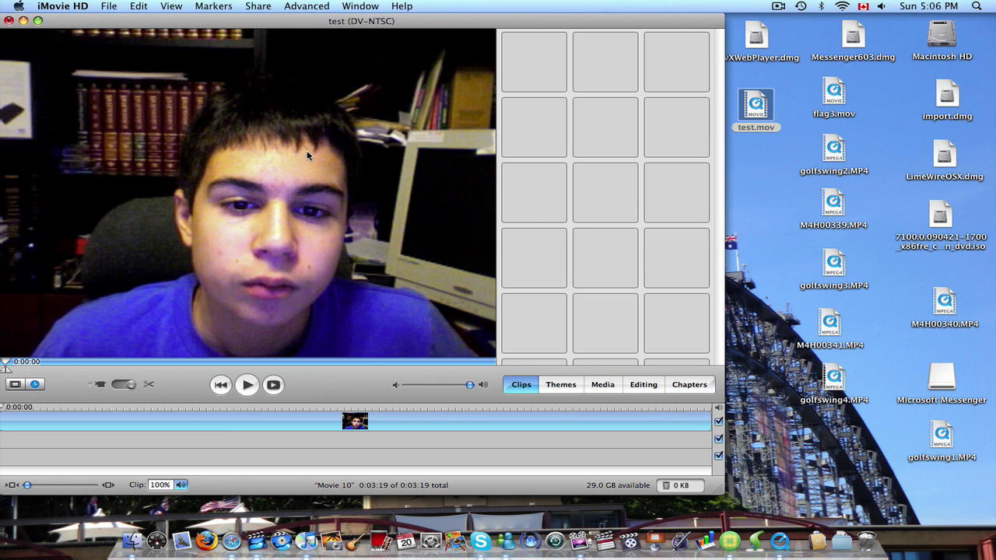
# Close the project without saving, quit iMovie HD, and launch Safari to YouTube.
pyautogui.click(8, 21)
pyautogui.click(315, 94)
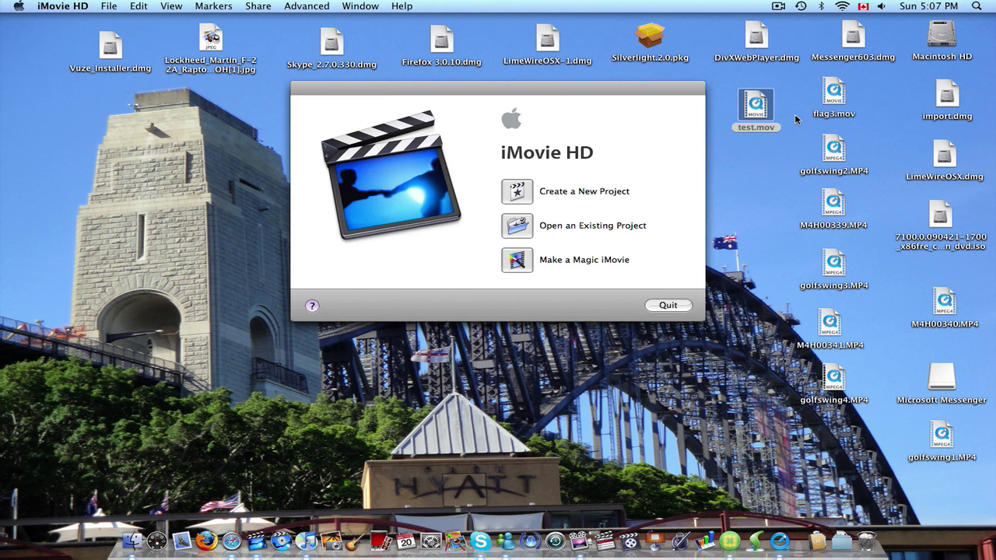
pyautogui.click(667, 305)
pyautogui.moveTo(757, 109); pyautogui.dragTo(747, 115)
pyautogui.click(638, 140)
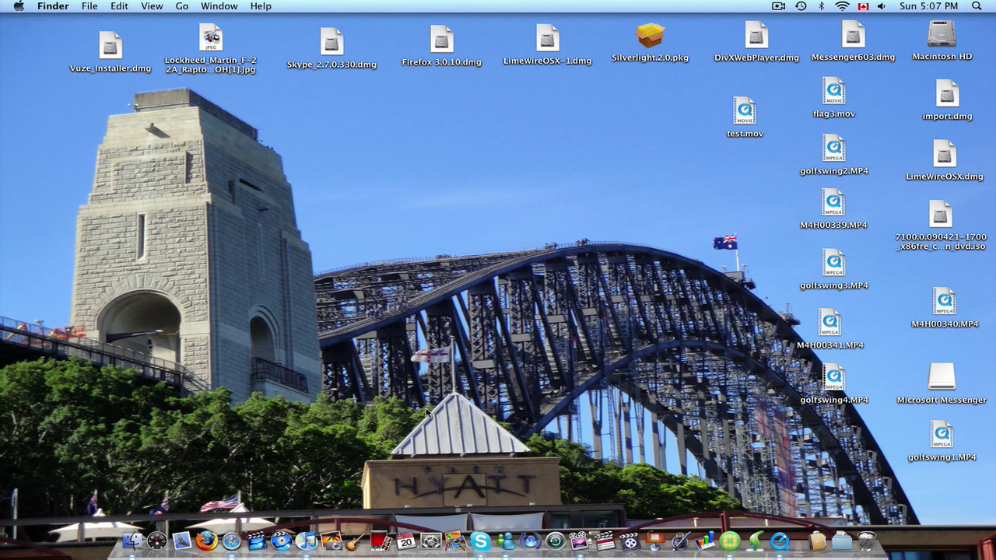
pyautogui.click(226, 535)
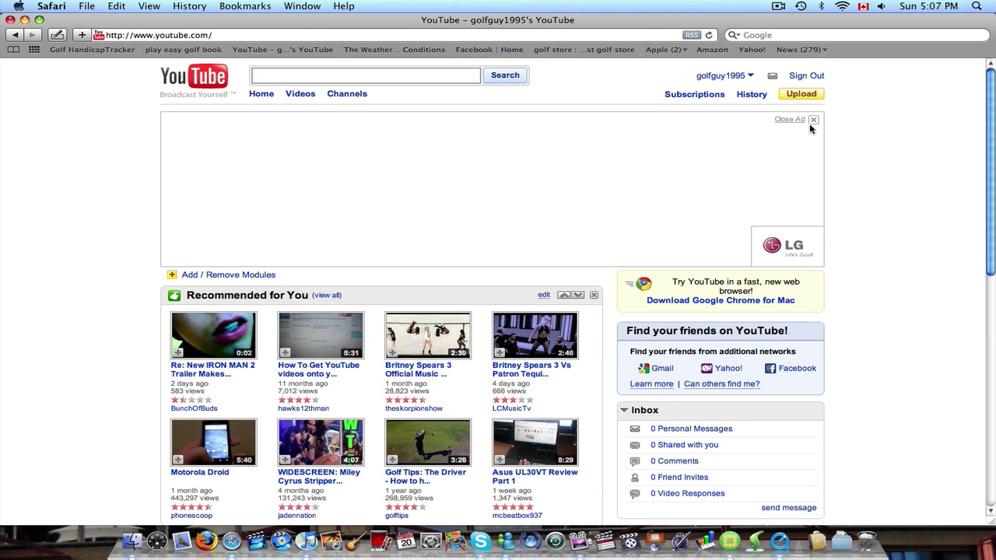
# Go to YouTube's video upload page and pick test.mov from the Desktop.
pyautogui.click(800, 96)
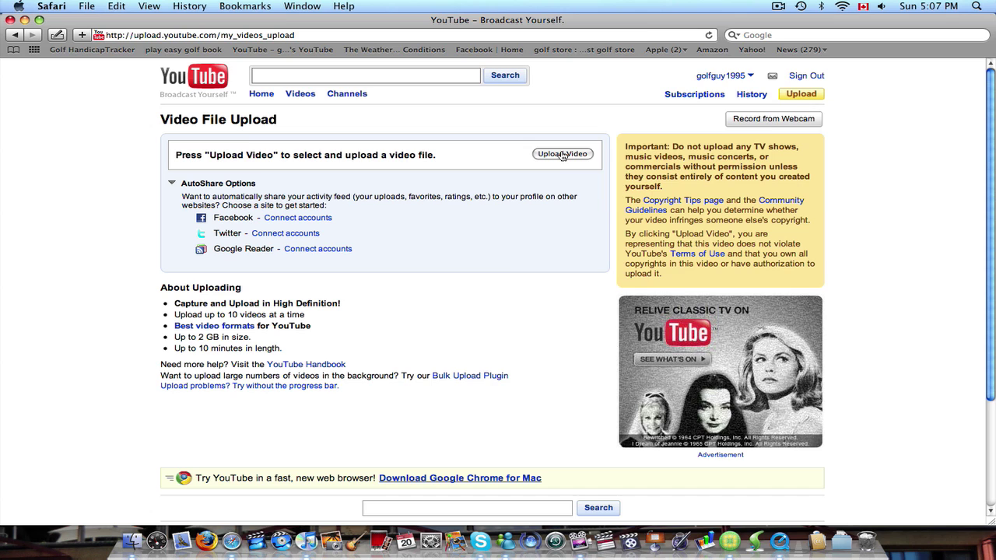
pyautogui.click(562, 154)
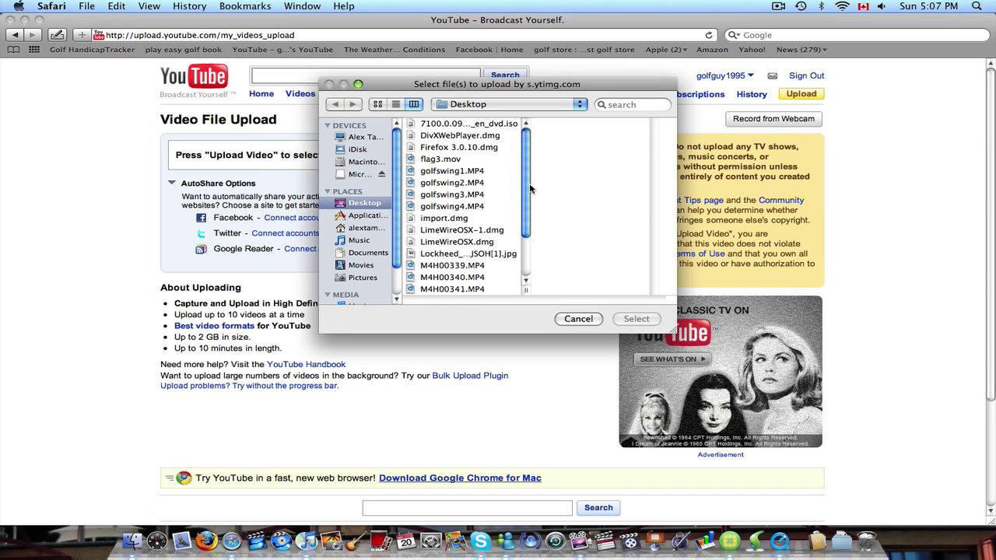
pyautogui.scroll(-5, 522, 161)
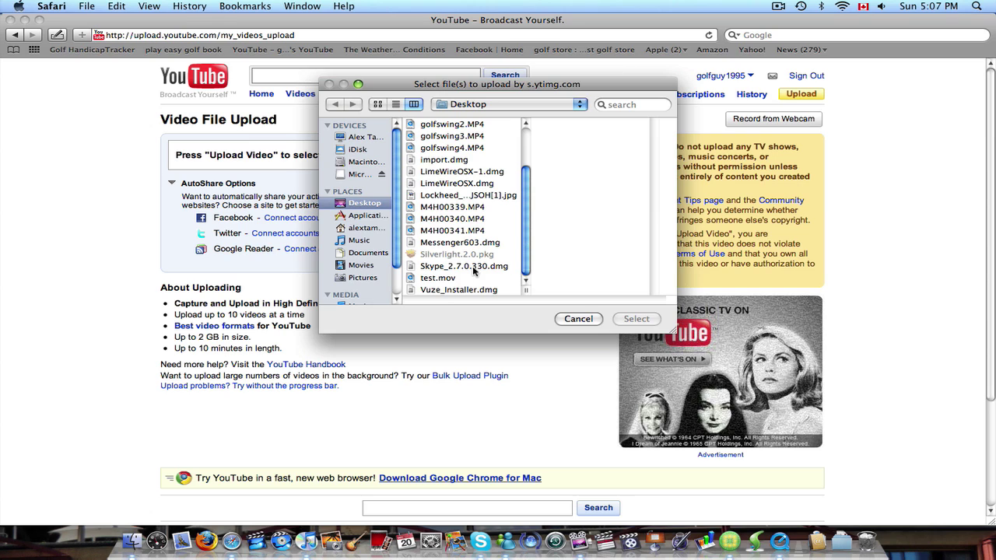
pyautogui.click(466, 279)
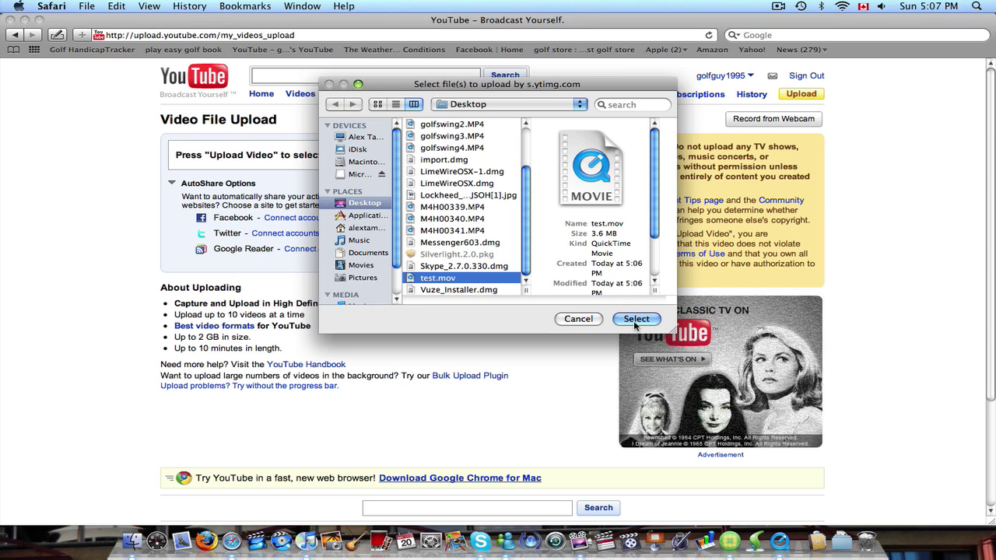
# Confirm test.mov as the upload file and let it upload to Success.
pyautogui.click(637, 321)
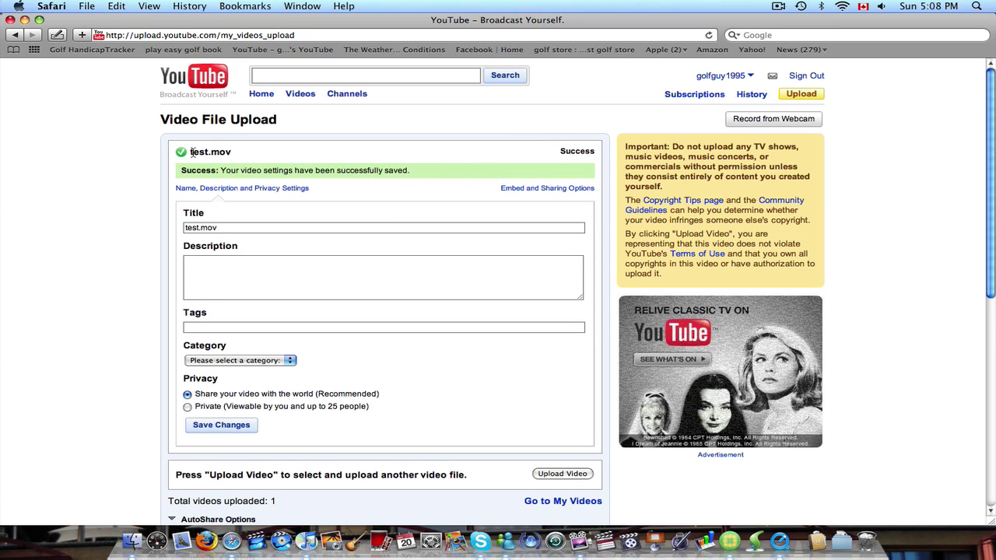
# Open test.mov's watch page from the account's My Videos list.
pyautogui.click(724, 75)
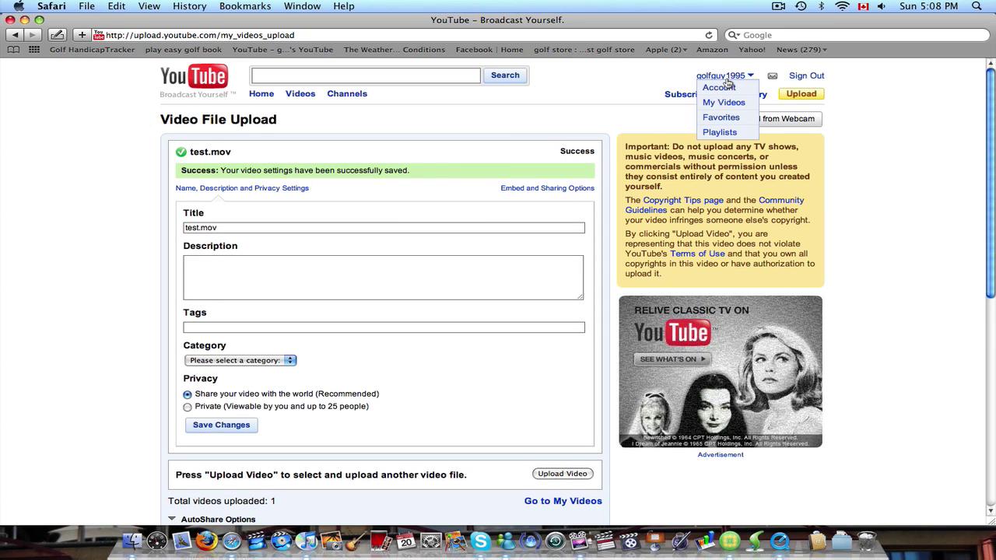
pyautogui.click(719, 103)
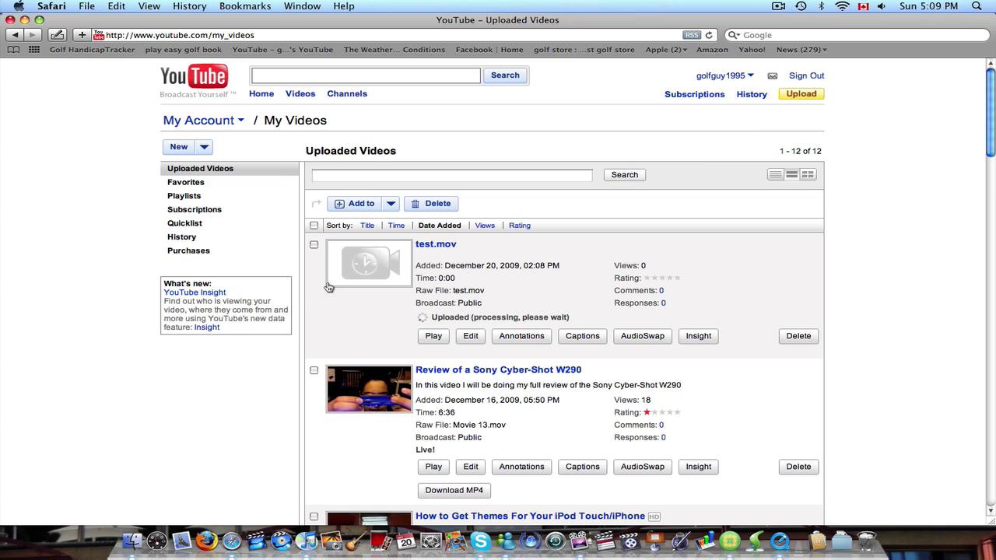
pyautogui.click(380, 267)
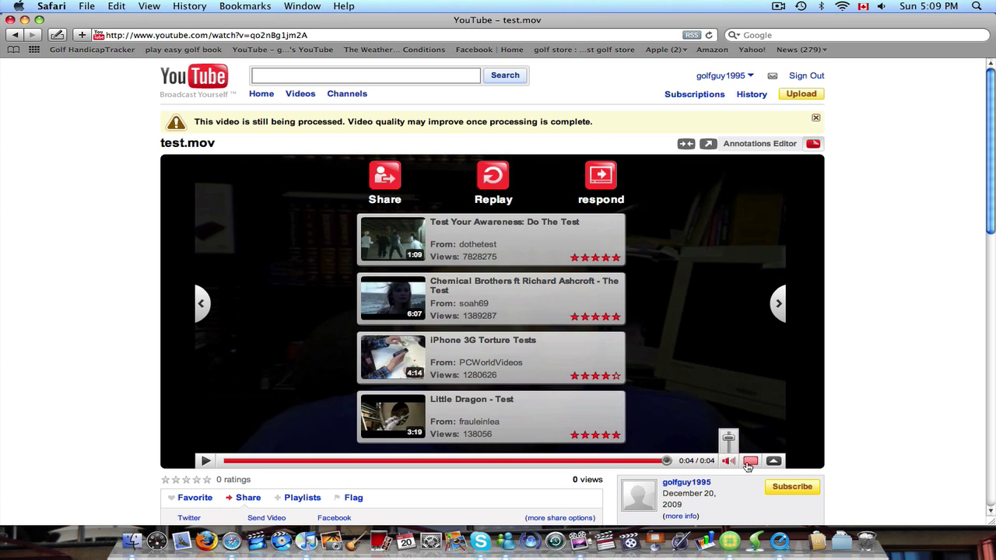
# Go from the test.mov watch page to the account's channel page.
pyautogui.moveTo(990, 163); pyautogui.dragTo(755, 159)
pyautogui.scroll(2, 689, 129)
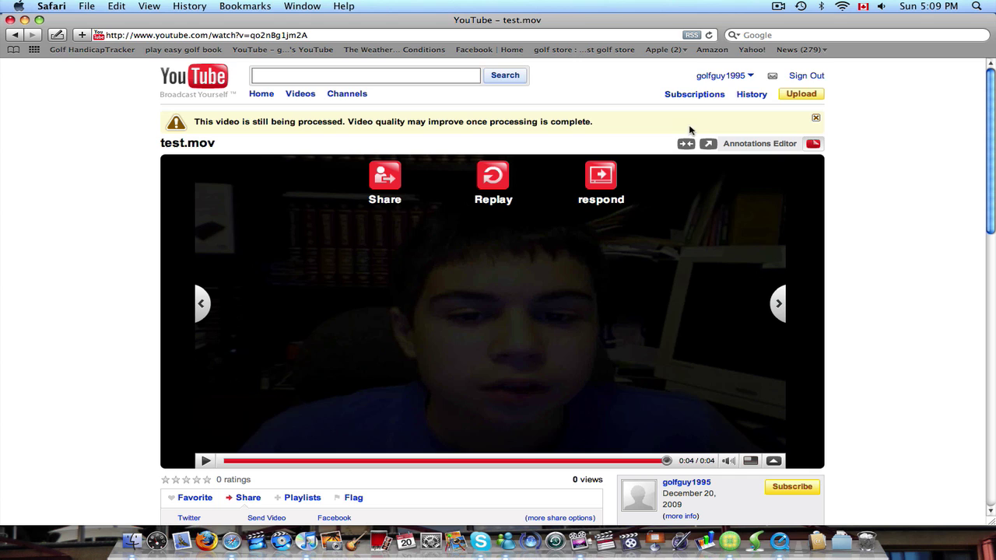
pyautogui.click(728, 77)
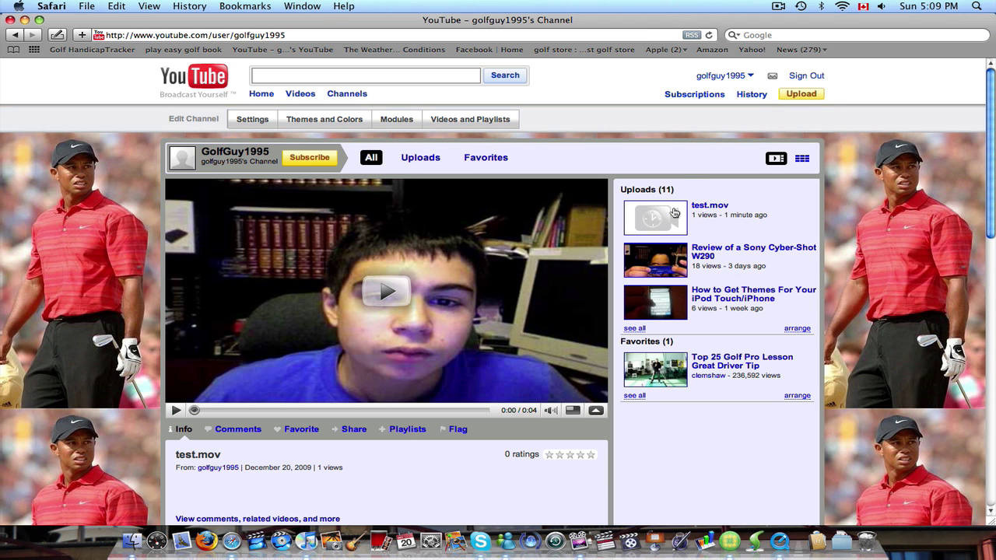
# Scroll the channel page to confirm test.mov is listed first among 11 uploads.
pyautogui.scroll(-10, 927, 234)
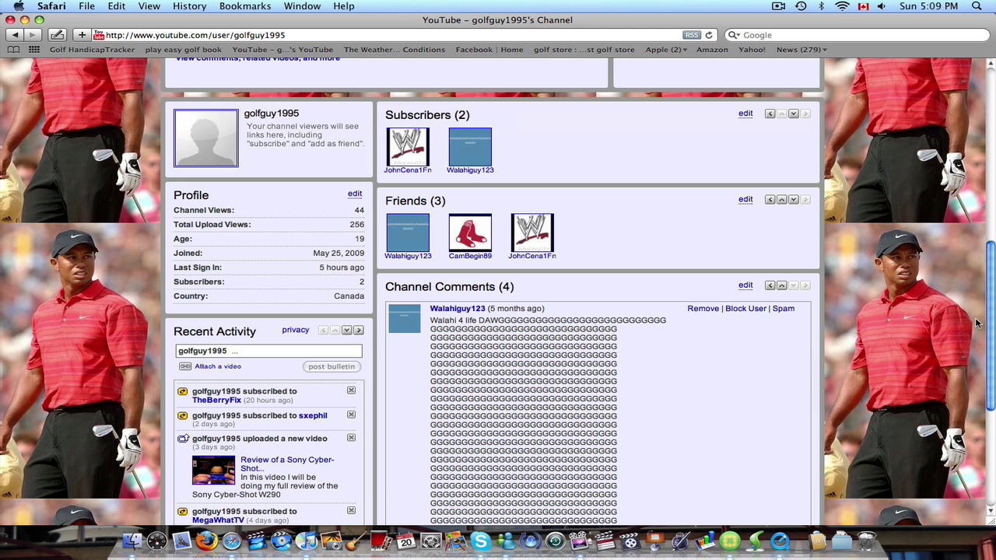
pyautogui.scroll(3, 941, 269)
pyautogui.scroll(5, 940, 264)
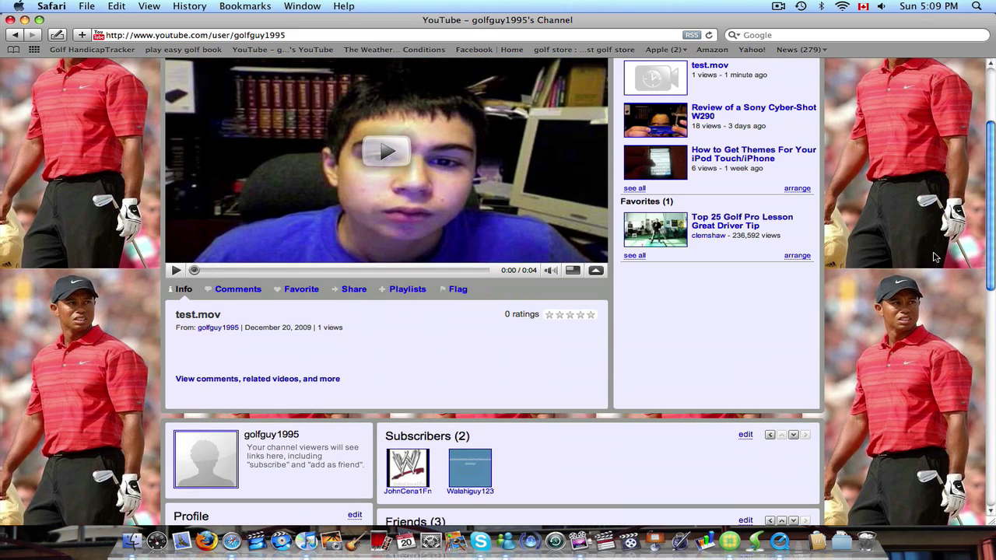
pyautogui.scroll(-10, 993, 237)
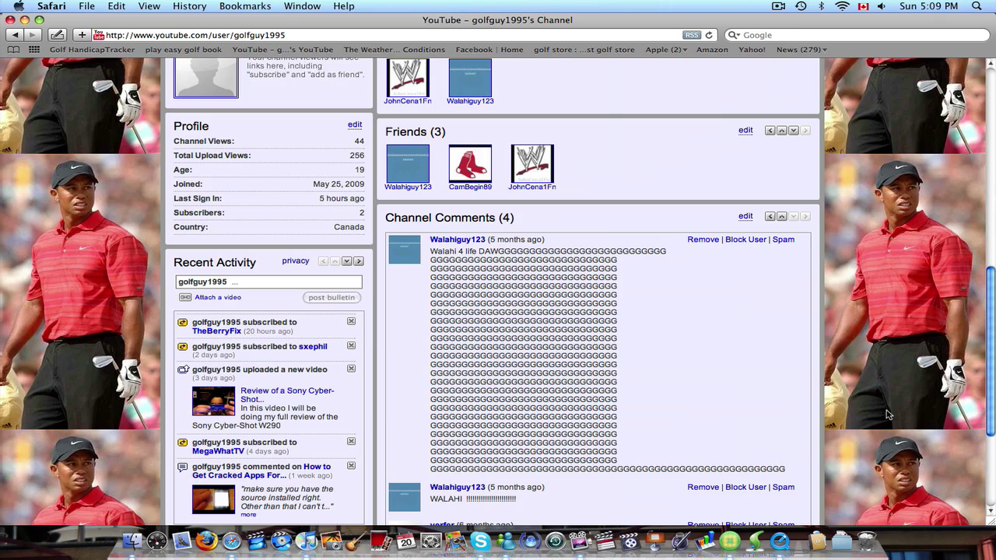
pyautogui.scroll(-3, 872, 440)
pyautogui.scroll(14, 858, 464)
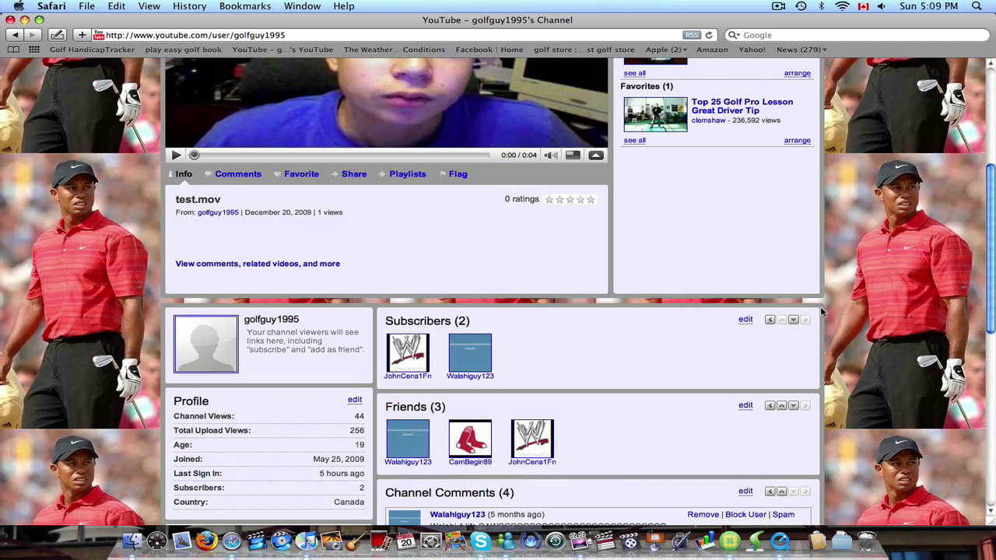
pyautogui.scroll(1, 812, 224)
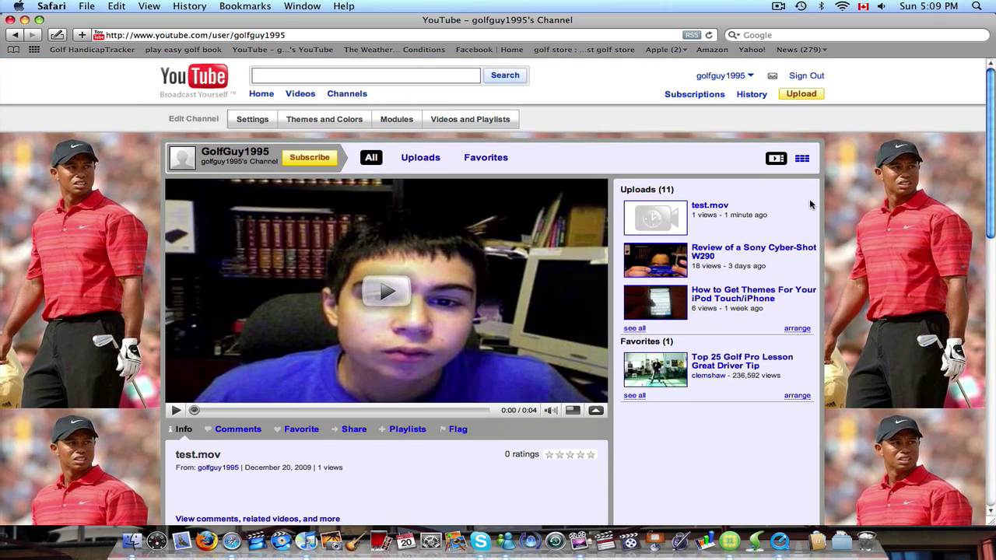
# Play test.mov in HD in the channel player, then open its full watch page.
pyautogui.click(724, 208)
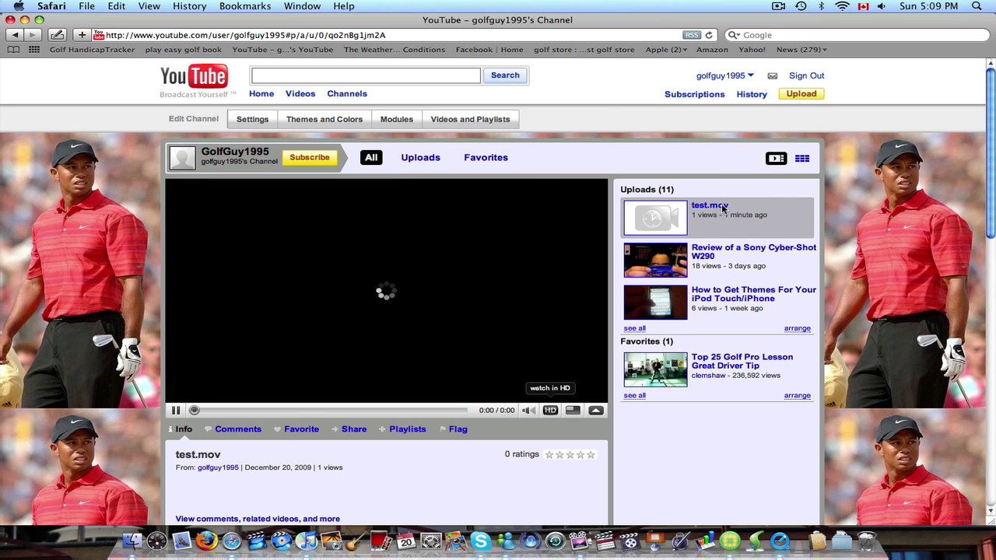
pyautogui.click(553, 411)
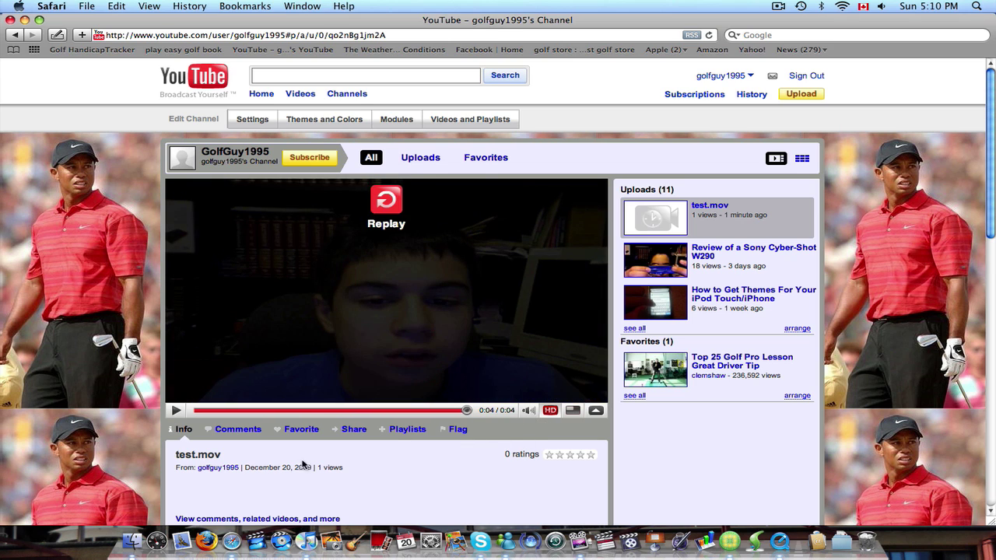
pyautogui.moveTo(993, 236); pyautogui.dragTo(984, 270)
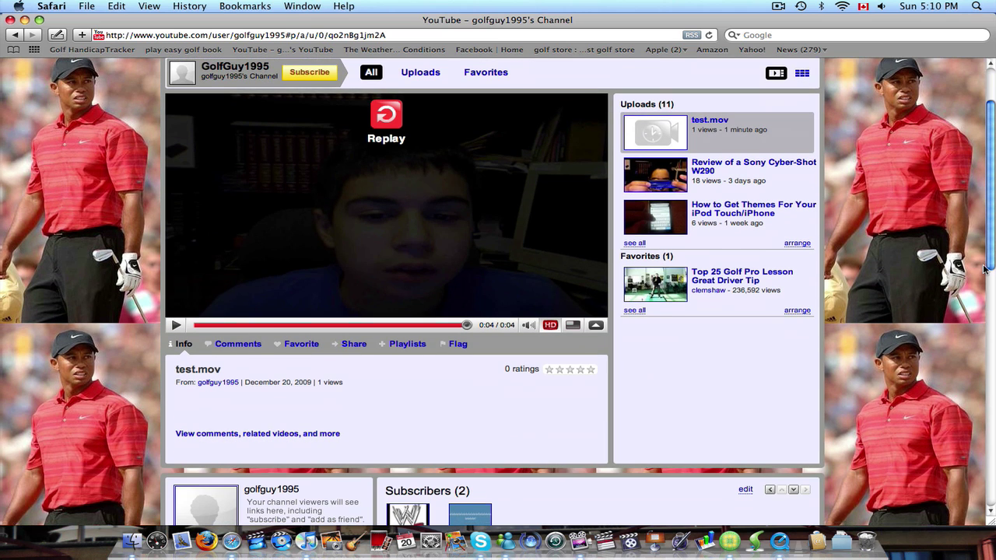
pyautogui.click(308, 435)
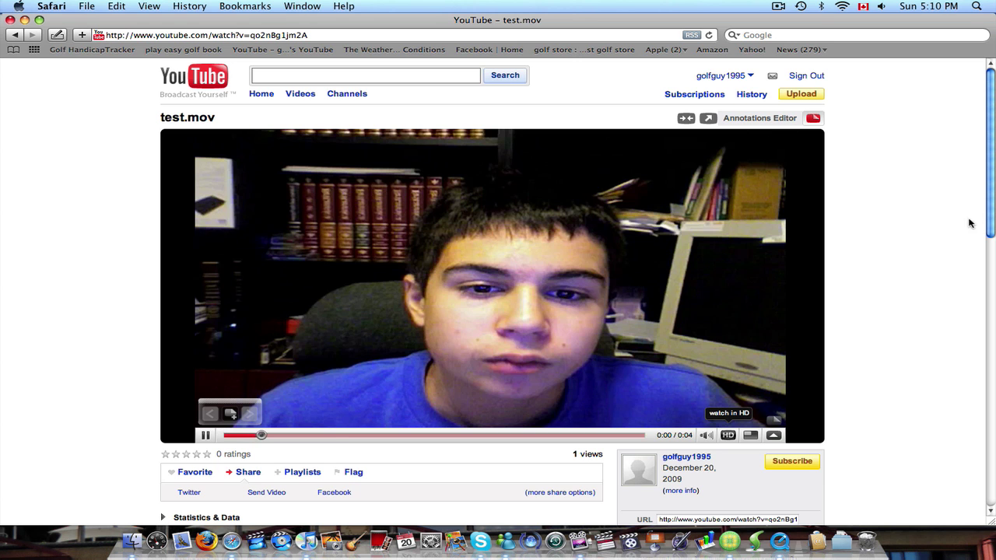
# Watch test.mov through in HD, then close the Safari window.
pyautogui.click(730, 437)
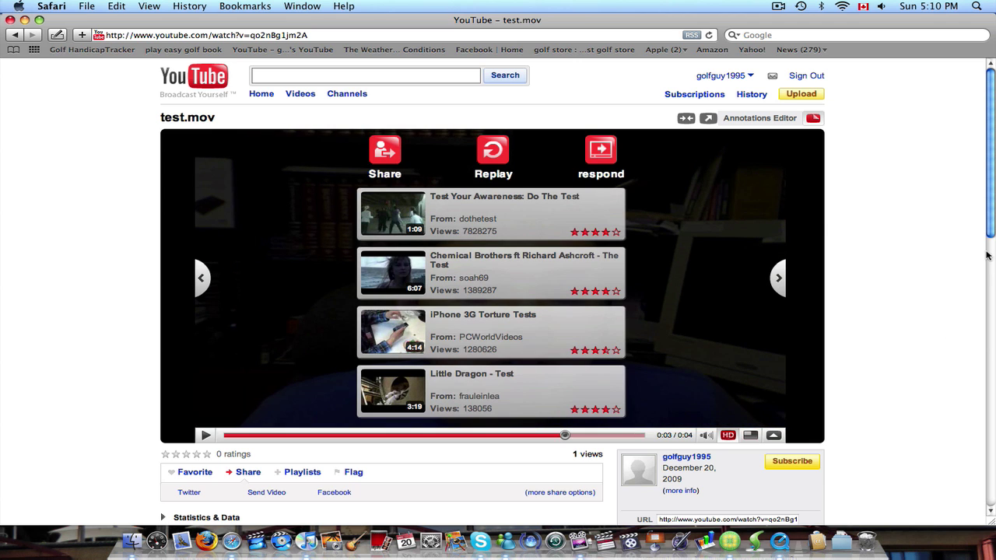
pyautogui.moveTo(987, 227); pyautogui.dragTo(1, 4)
pyautogui.click(9, 18)
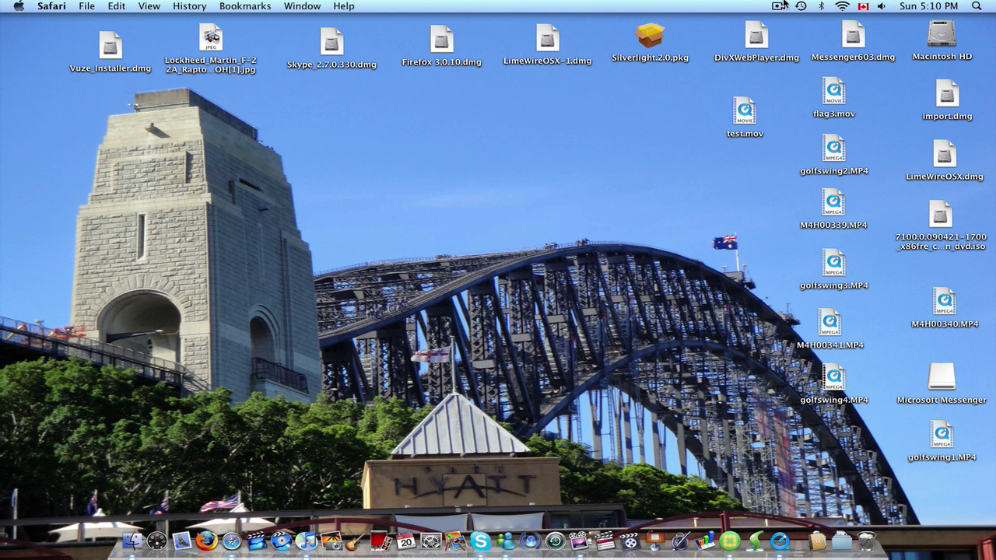